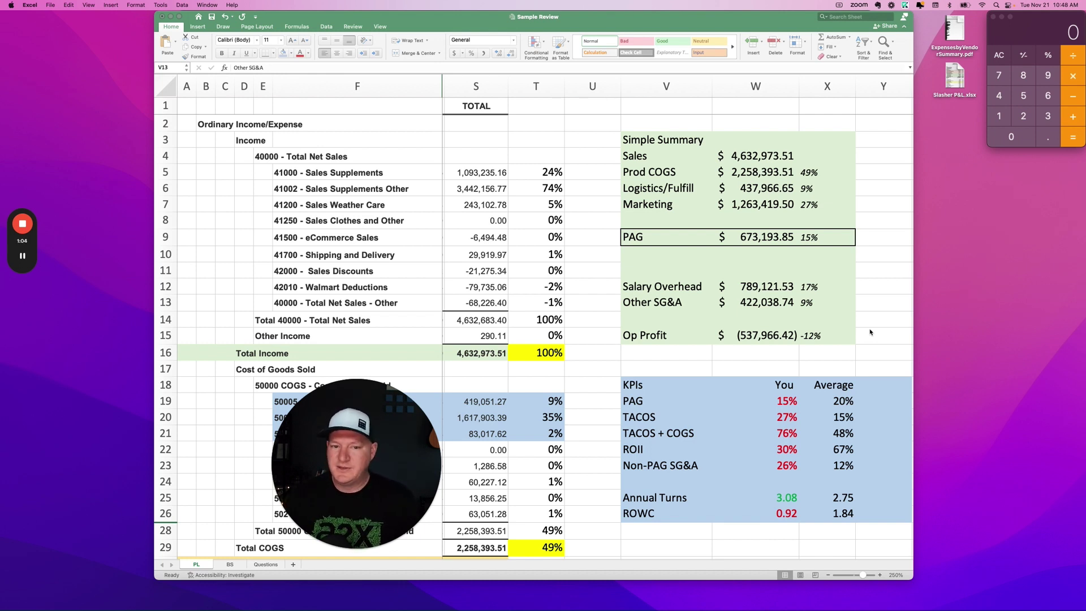
Scroll right so Simple Summary and KPI columns U–AB sit beside frozen column F.
scroll(460, 406, "left", 3)
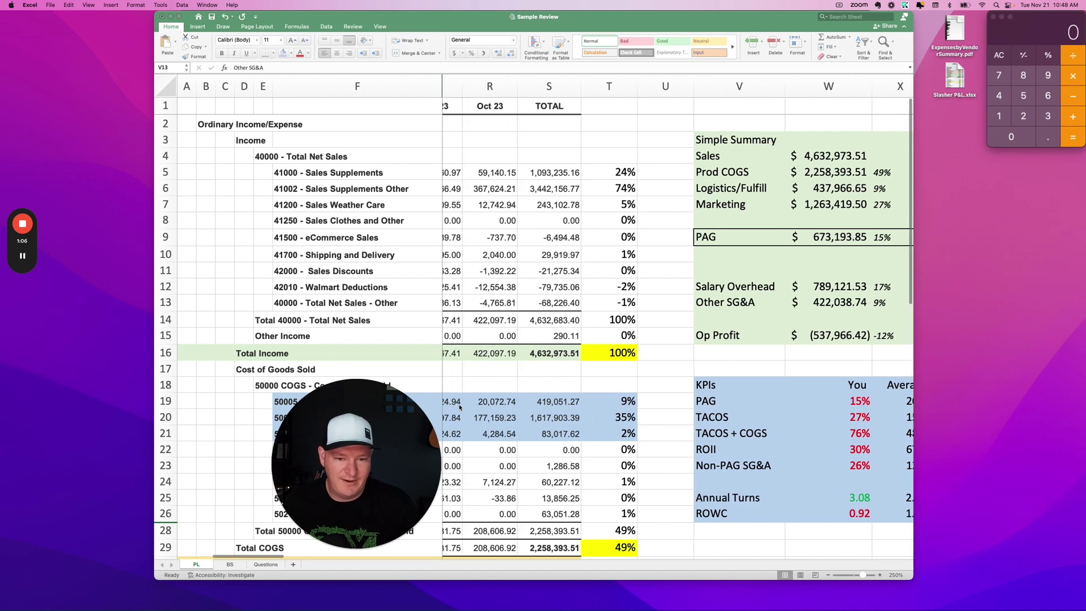
scroll(459, 406, "right", 5)
scroll(459, 406, "left", 2)
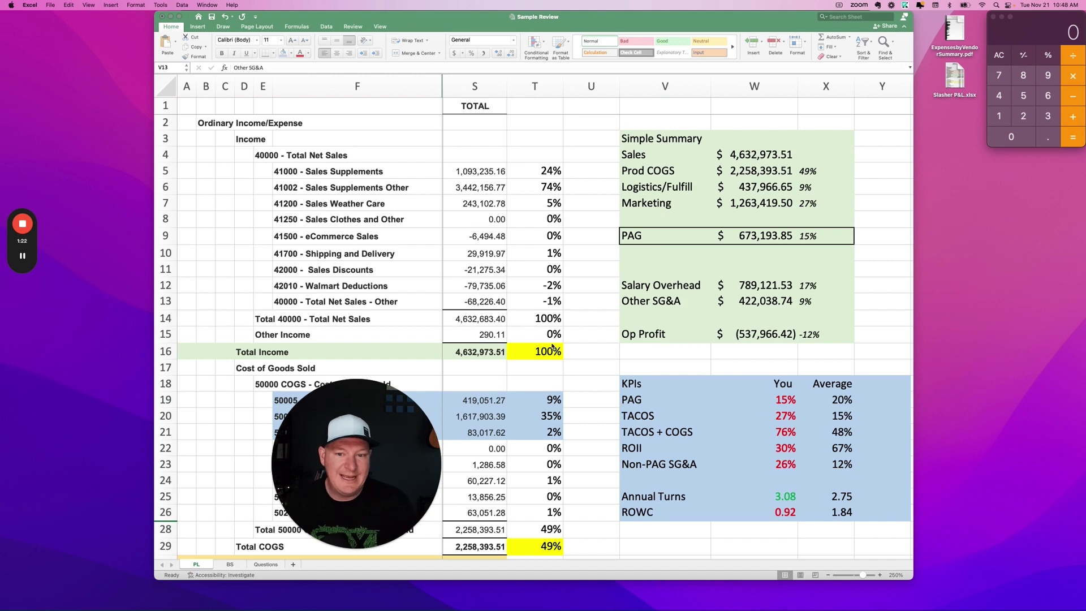
scroll(615, 294, "right", 3)
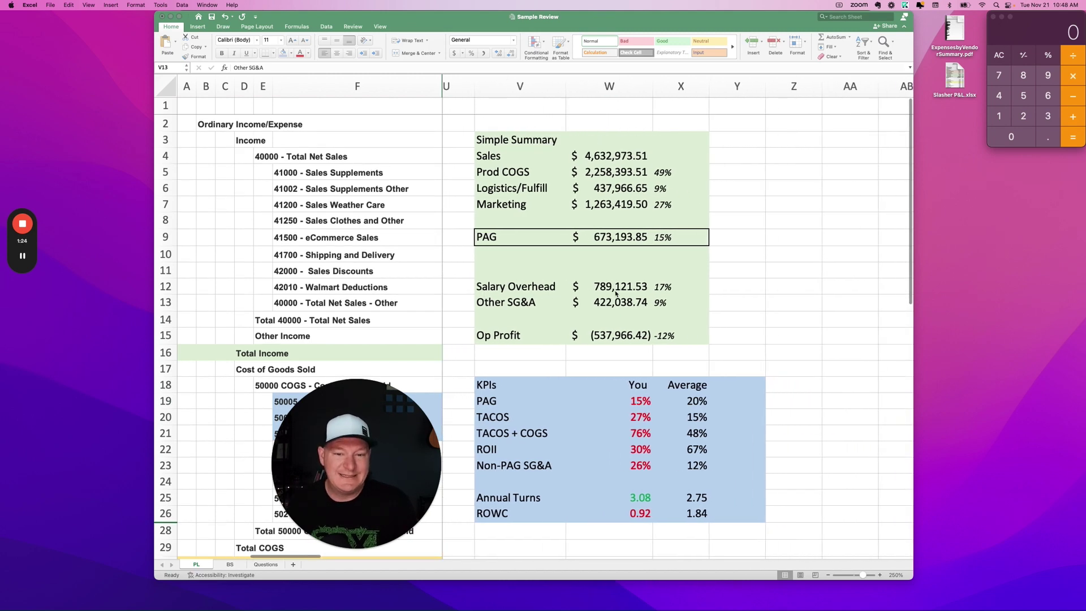
left_click(774, 181)
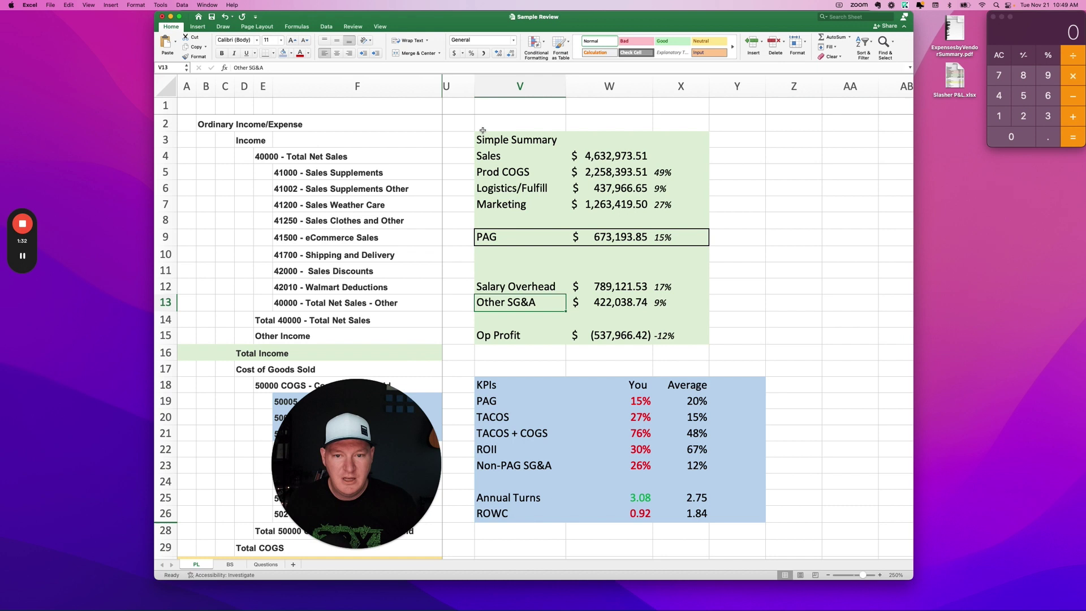
left_click_drag(488, 175, 669, 174)
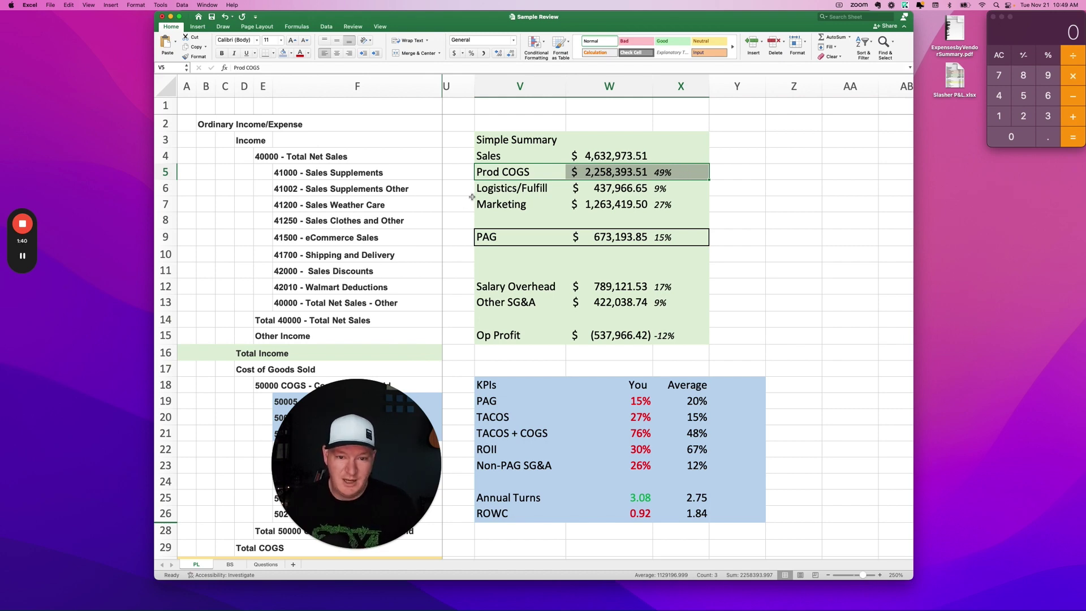
left_click_drag(495, 188, 678, 189)
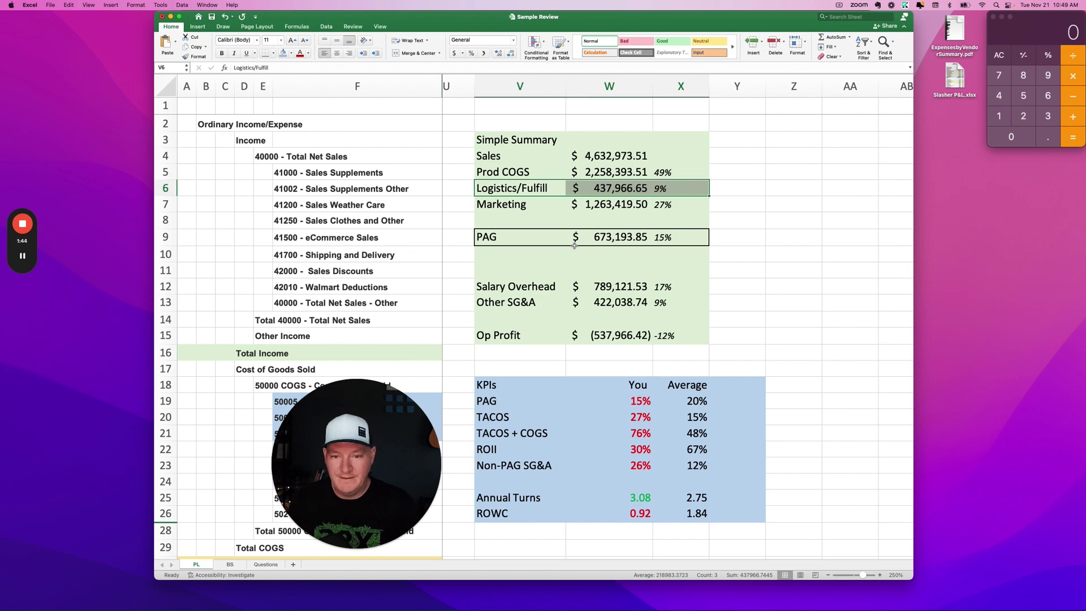
left_click_drag(501, 203, 677, 204)
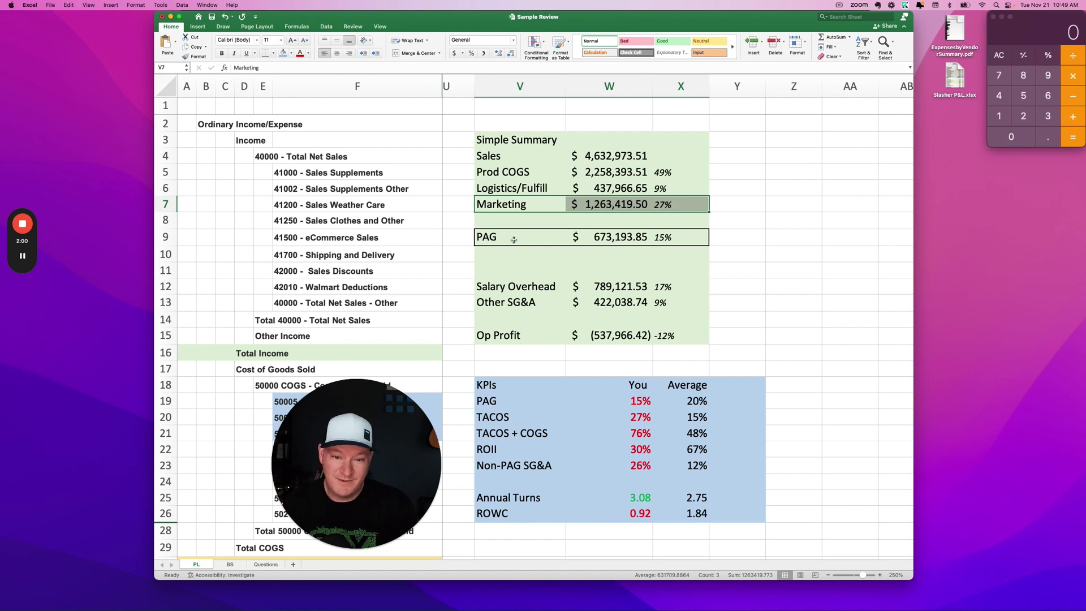
left_click_drag(514, 237, 701, 240)
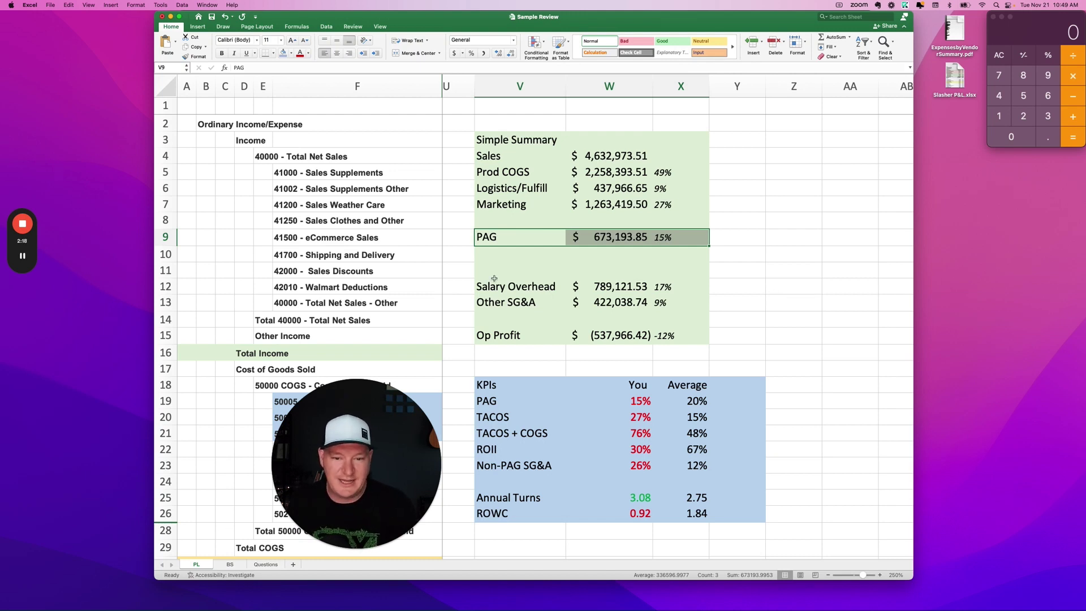
left_click_drag(488, 287, 696, 290)
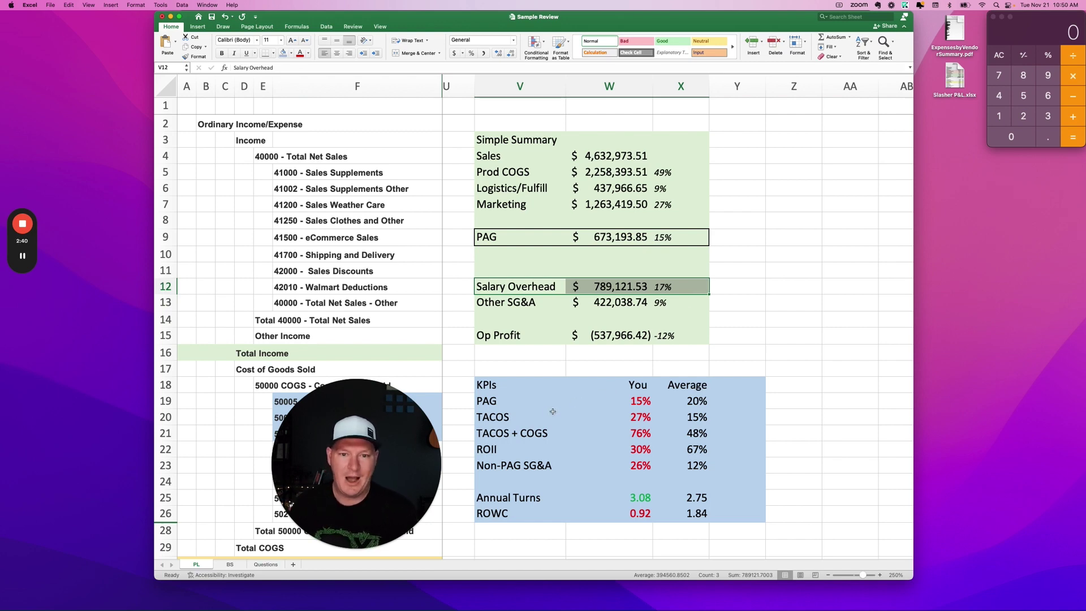
Highlight the PAG label and its 15% result in the KPI table.
scroll(551, 409, "down", 1)
left_click(536, 393)
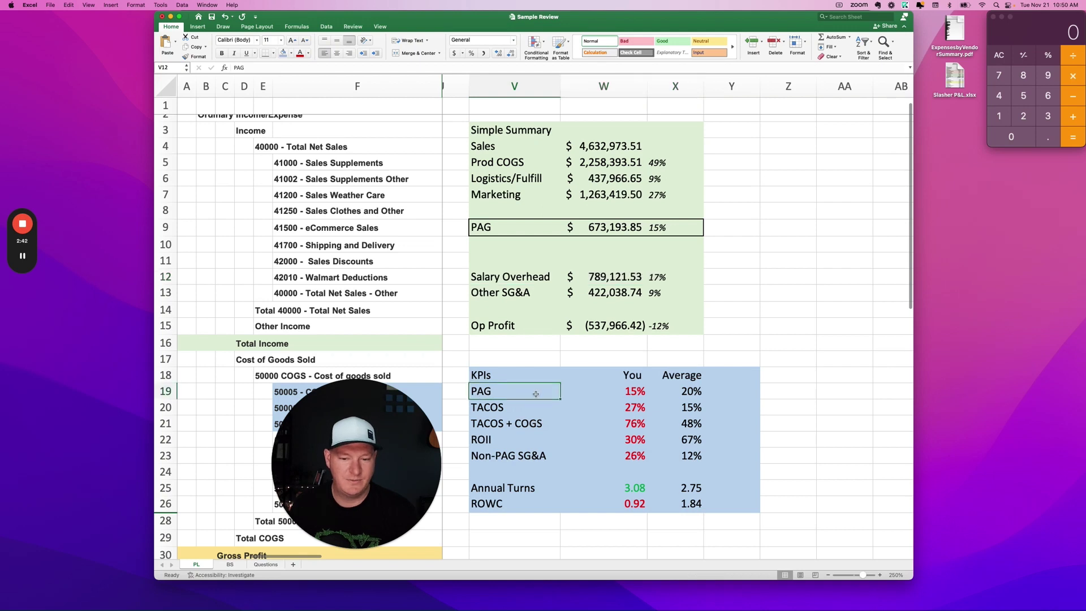
left_click_drag(535, 393, 611, 393)
Set the X19 PAG average to 22%, then select the TACOS 27% result and X20.
left_click(680, 395)
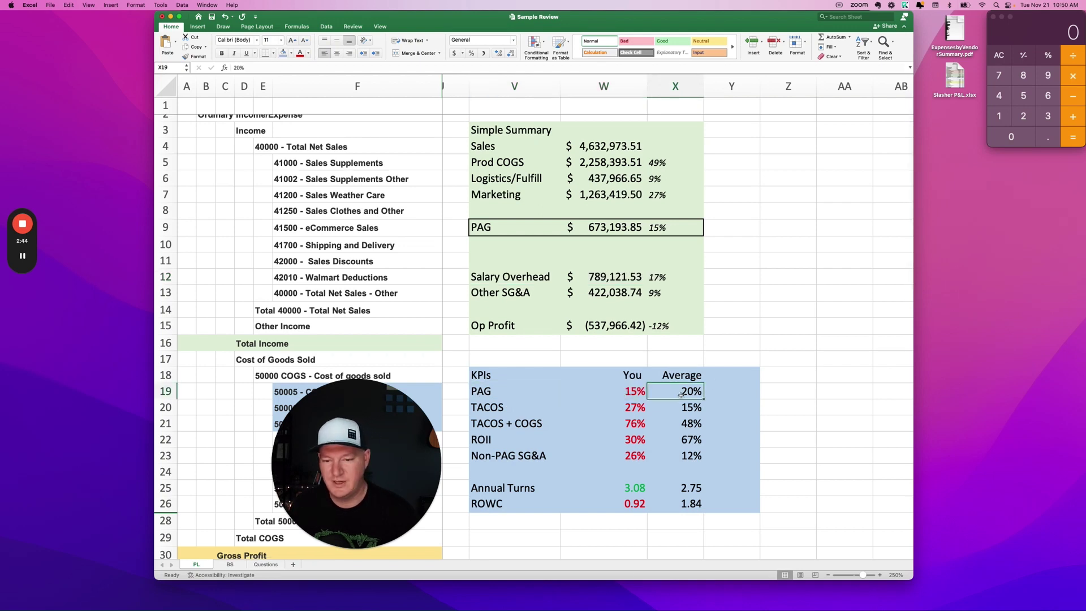
type("22%")
key("Return")
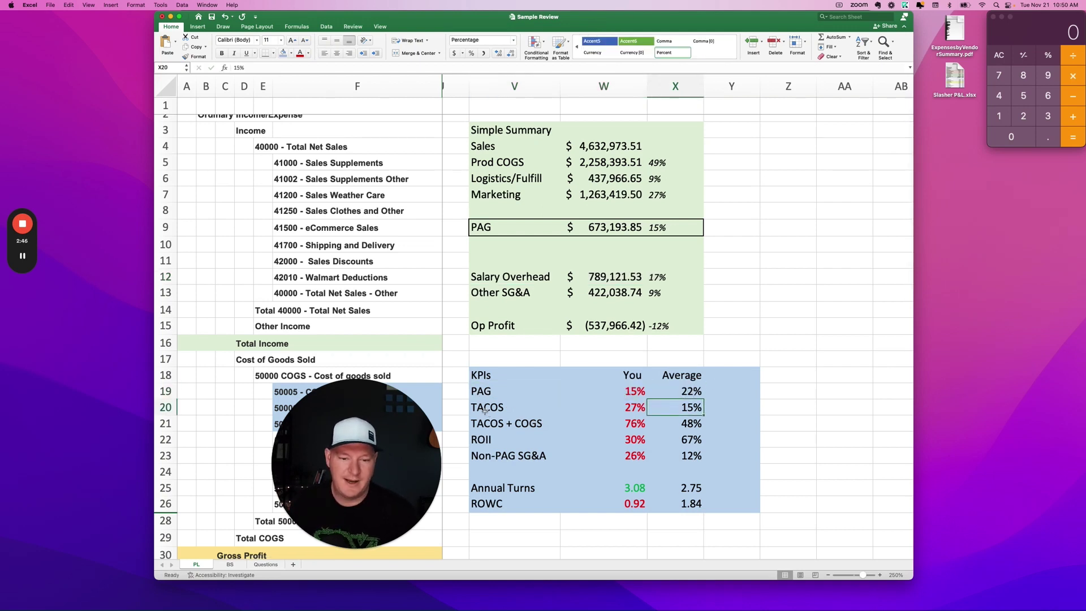
left_click_drag(485, 408, 641, 406)
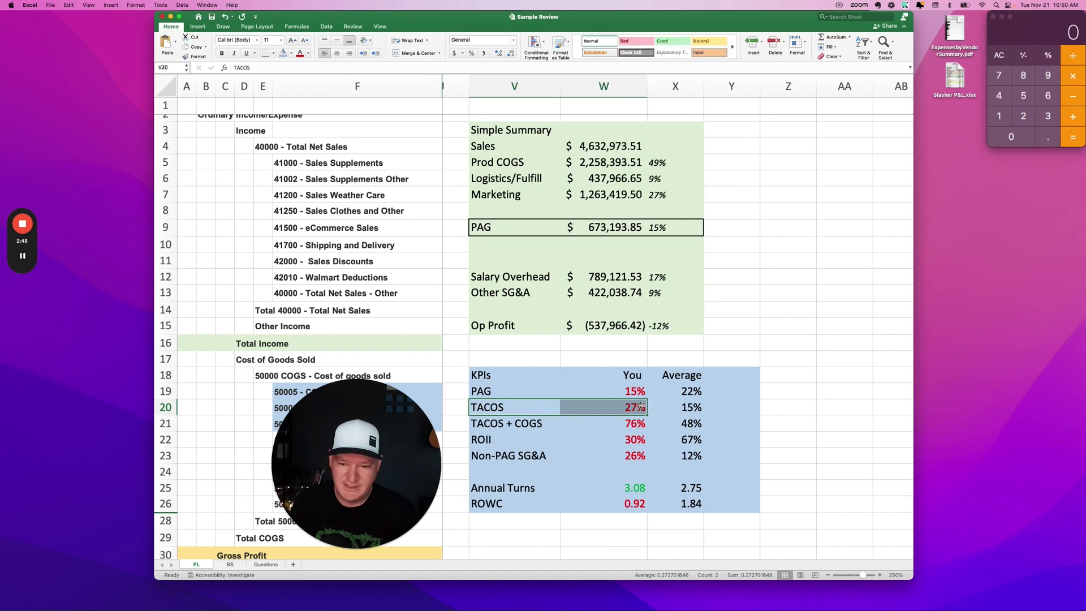
left_click(681, 410)
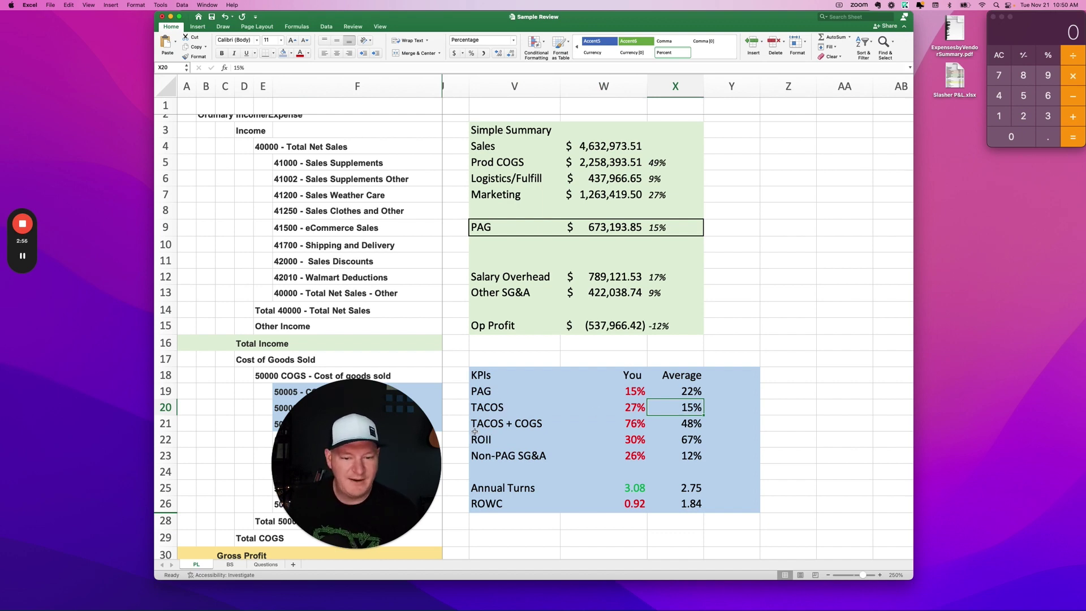
left_click_drag(476, 425, 772, 421)
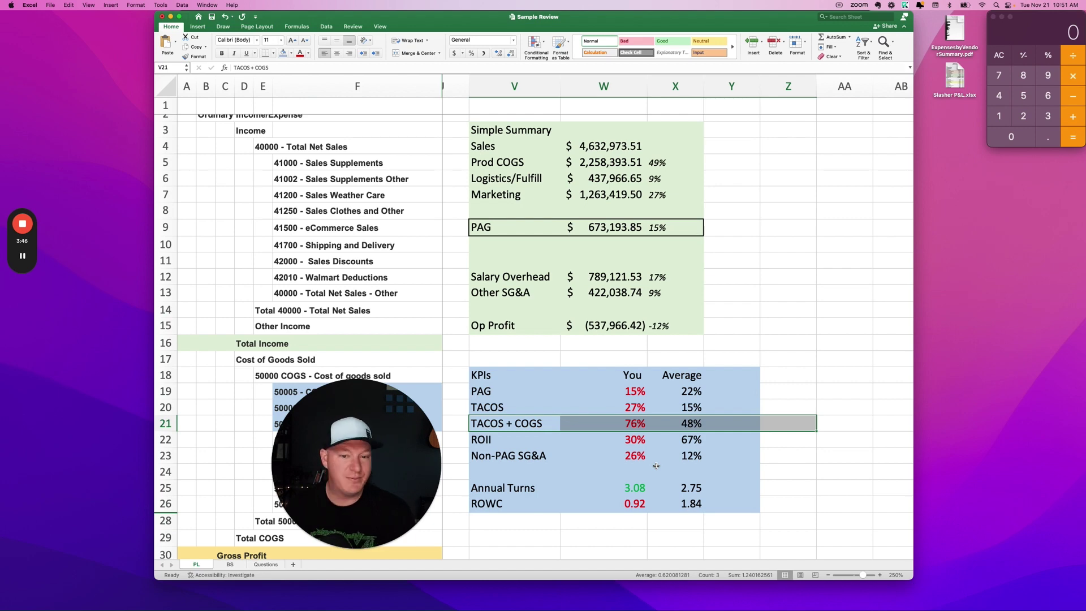
Highlight the Prod COGS, Marketing, PAG and Salary Overhead summary rows in turn.
left_click_drag(480, 165, 669, 164)
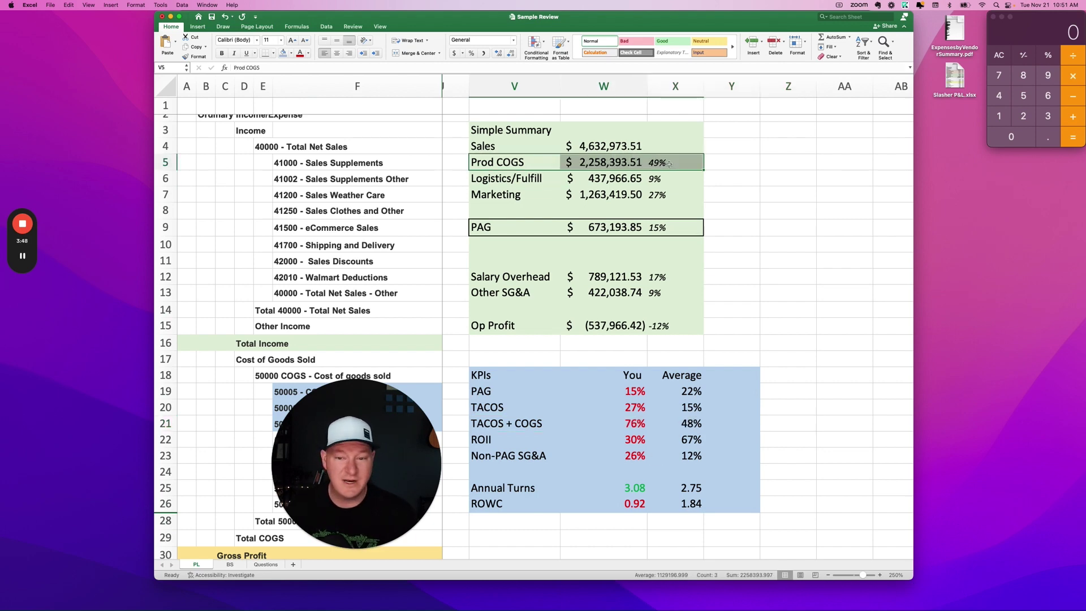
left_click_drag(479, 195, 669, 194)
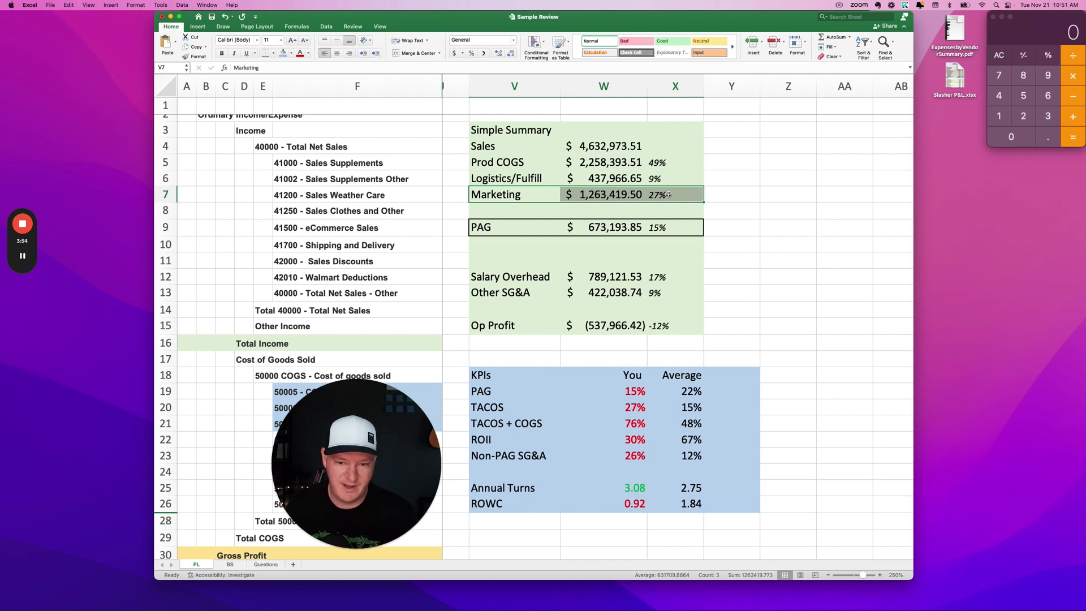
left_click_drag(490, 229, 746, 228)
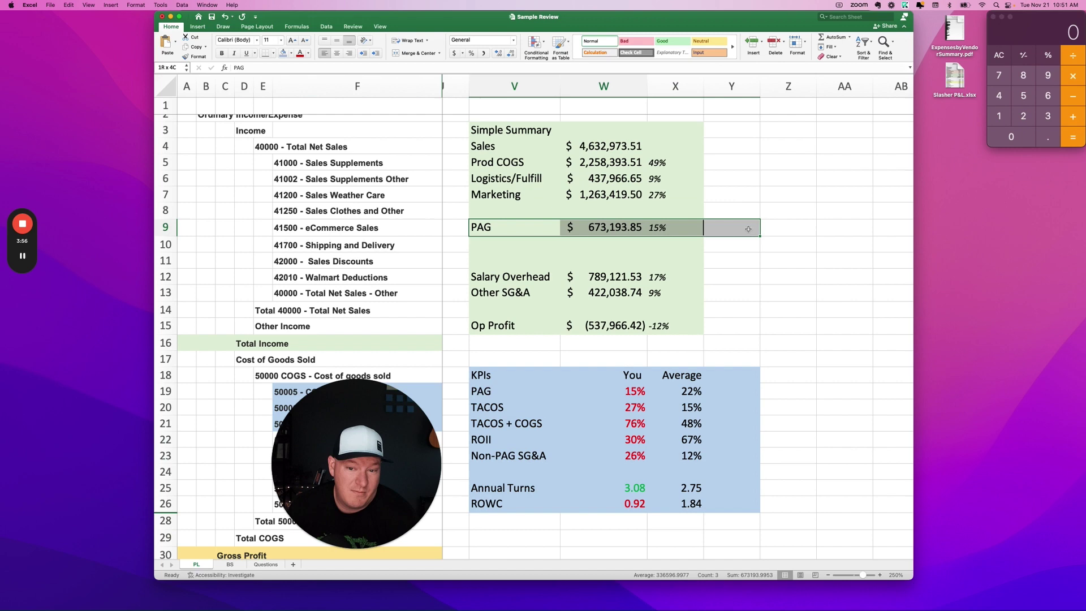
left_click_drag(531, 277, 683, 275)
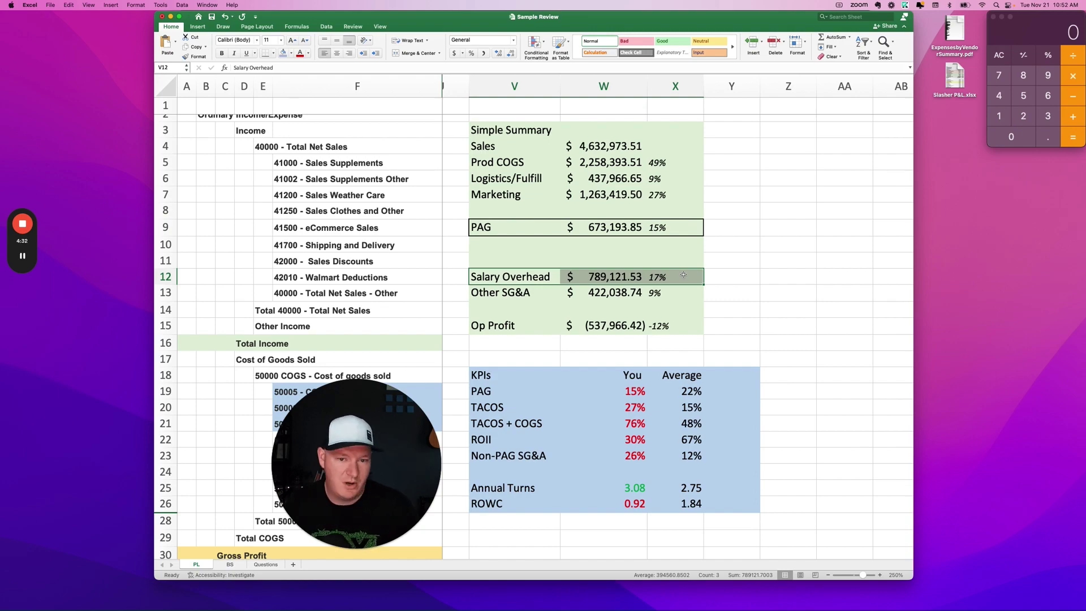
key("ctrl+Up")
left_click(170, 463)
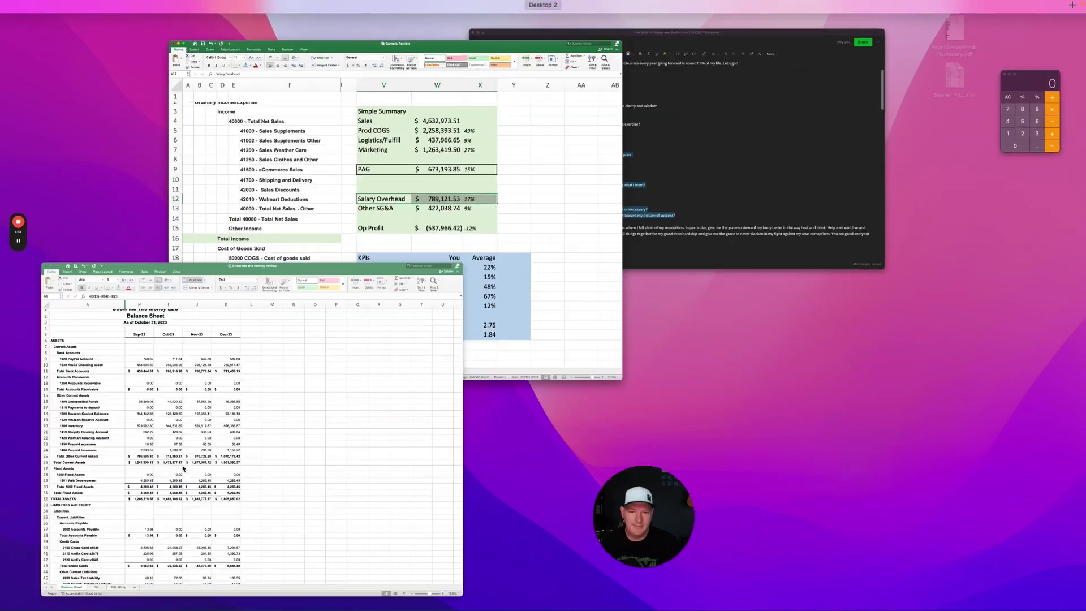
mouse_move(453, 17)
left_mouse_down()
mouse_move(664, 17)
mouse_move(467, 4)
left_mouse_up()
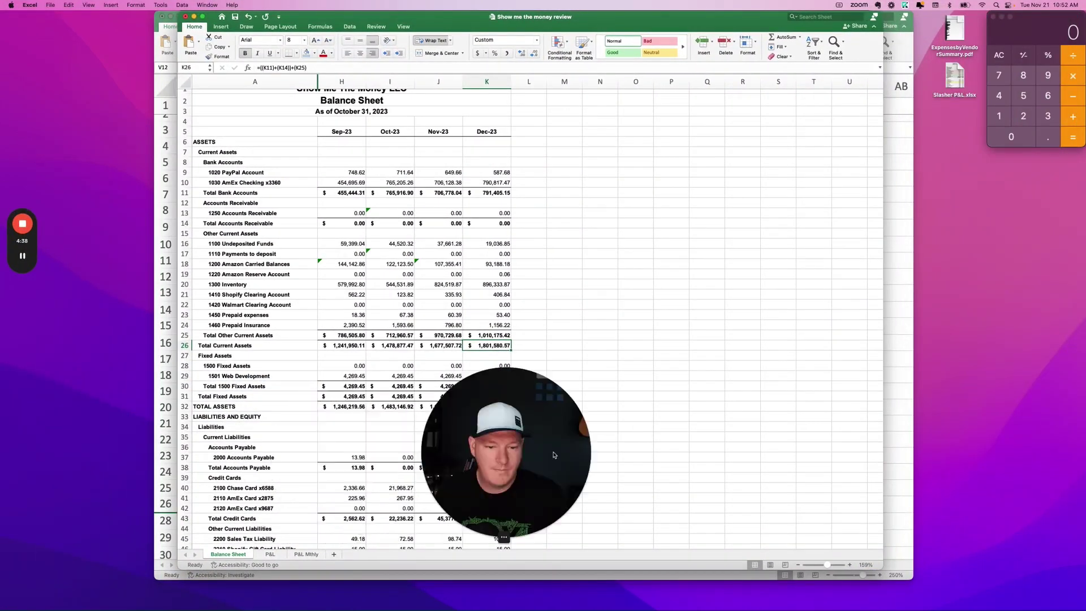
left_click(276, 556)
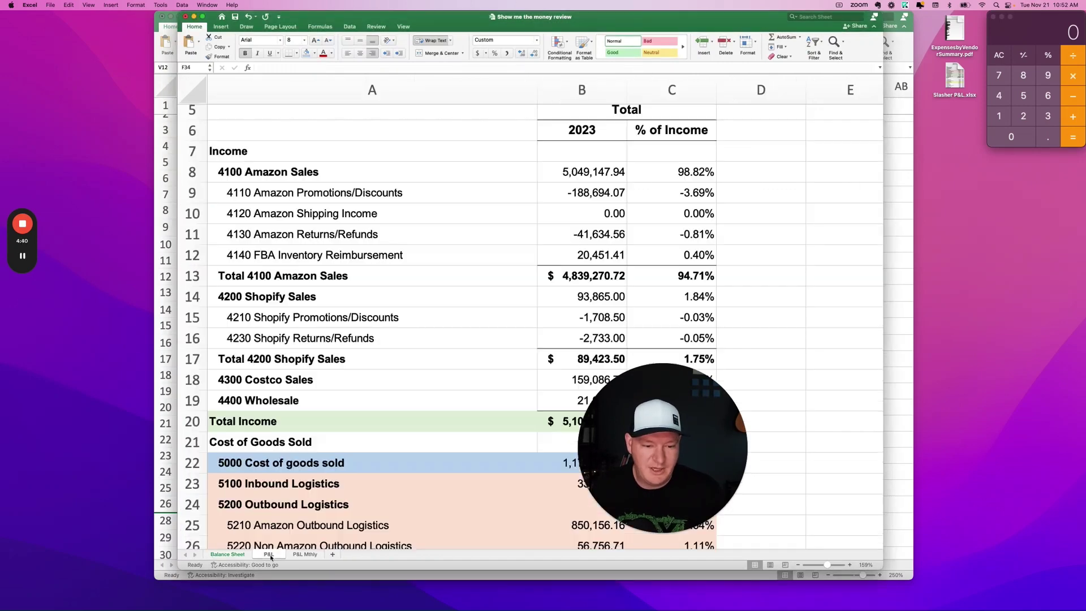
left_click_drag(668, 426, 828, 329)
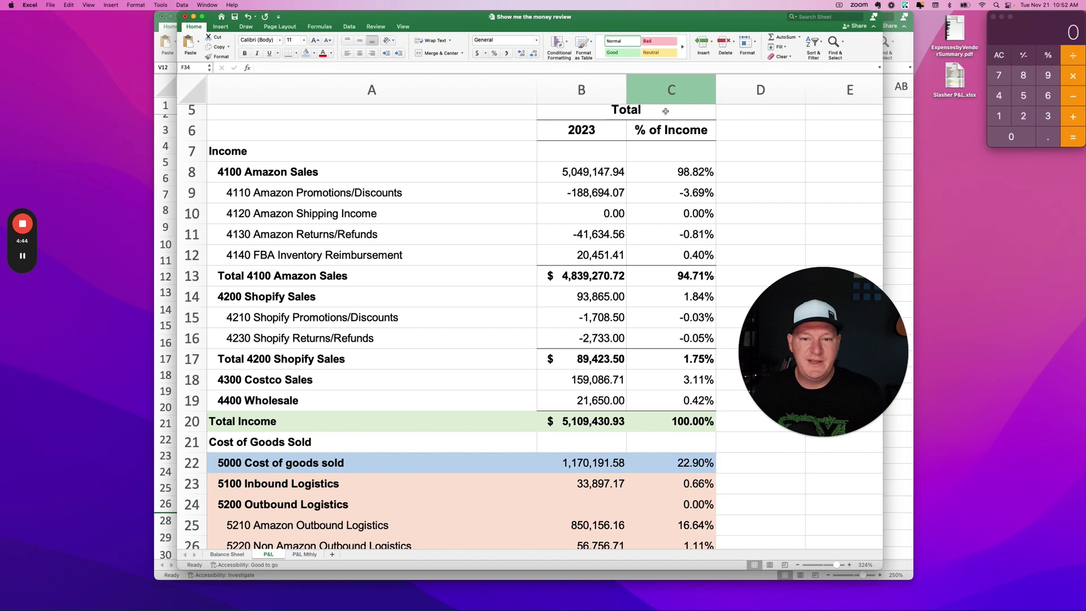
scroll(618, 212, "up", 2)
scroll(618, 212, "up", 3)
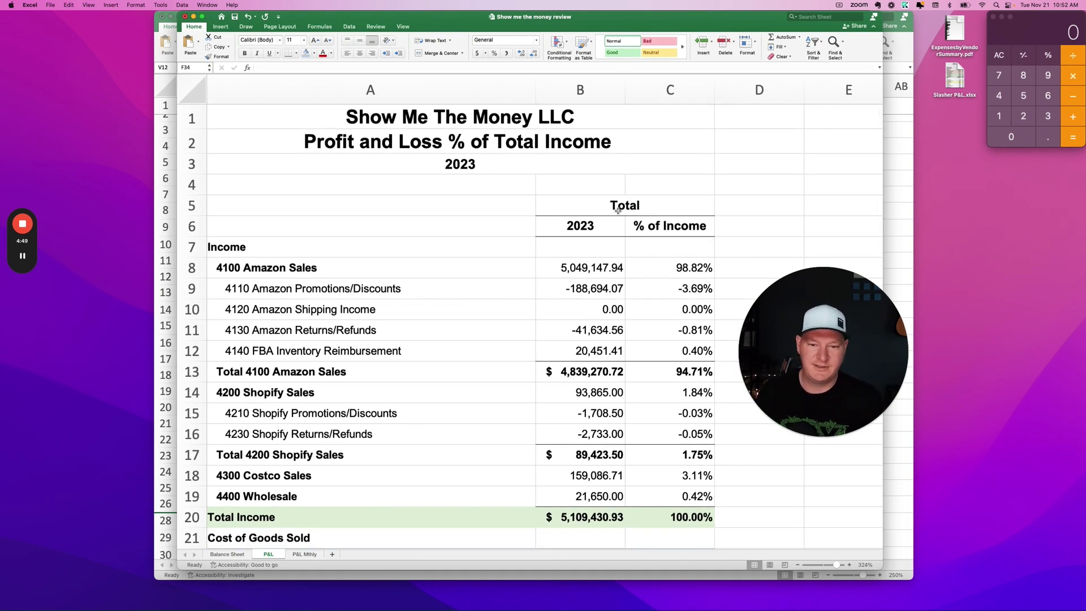
scroll(582, 289, "down", 1)
scroll(582, 290, "down", 2)
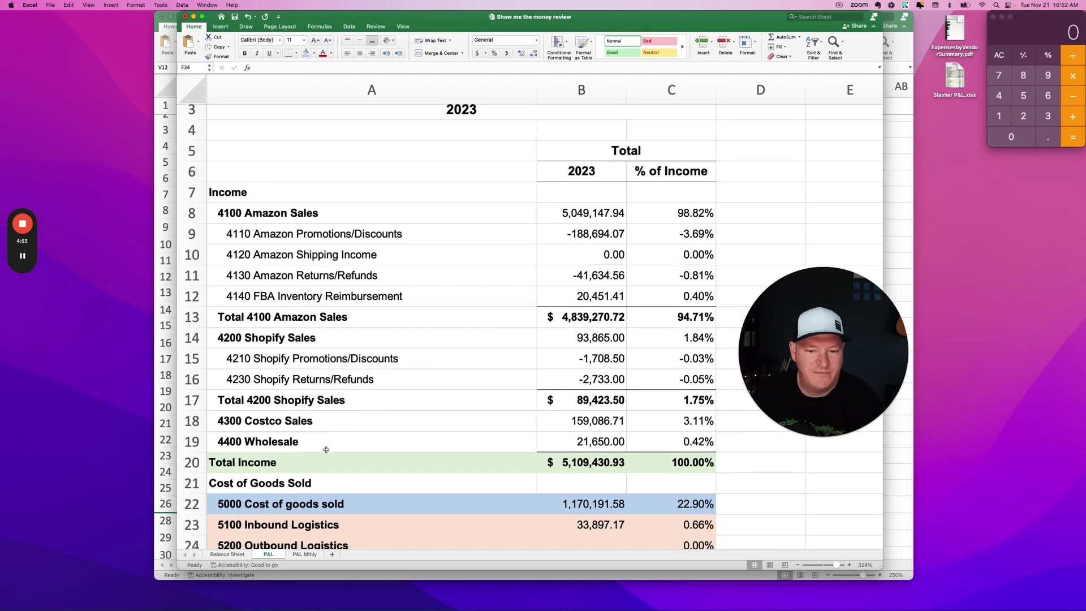
scroll(563, 479, "down", 10)
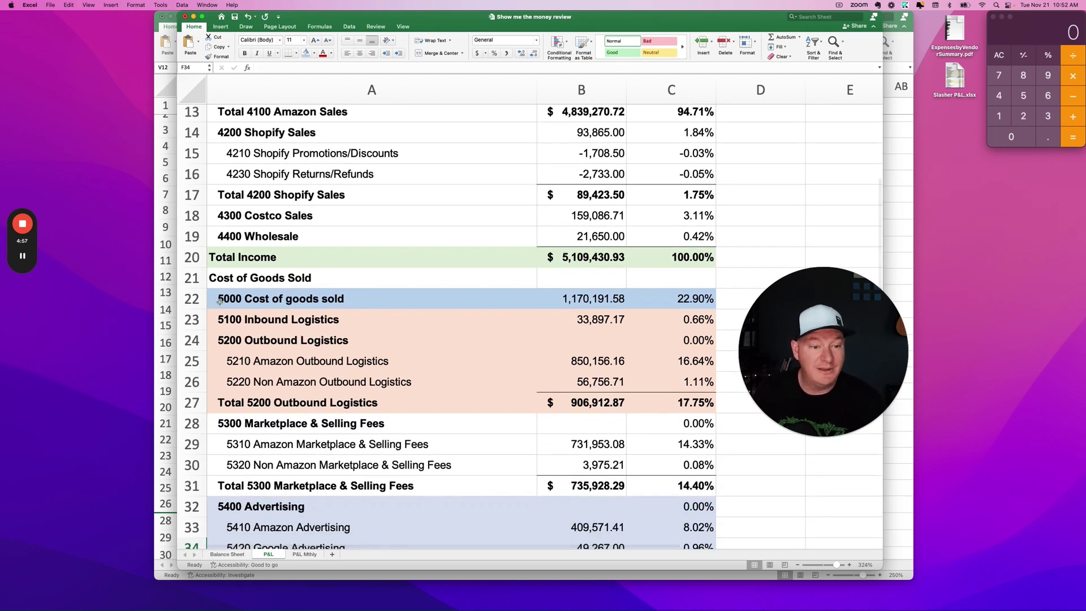
left_click_drag(211, 305, 657, 311)
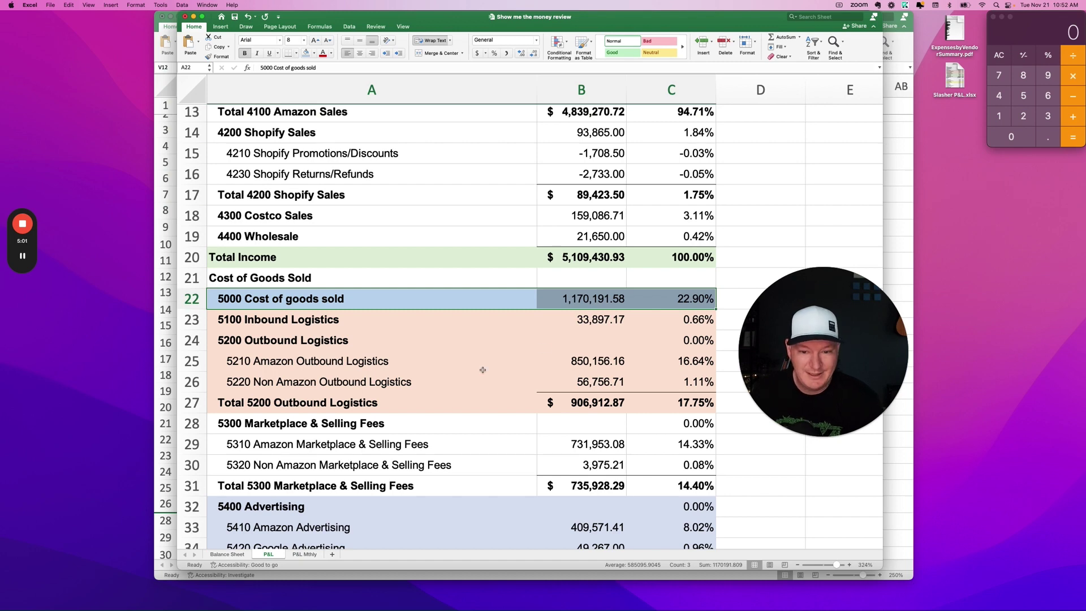
scroll(482, 371, "down", 3)
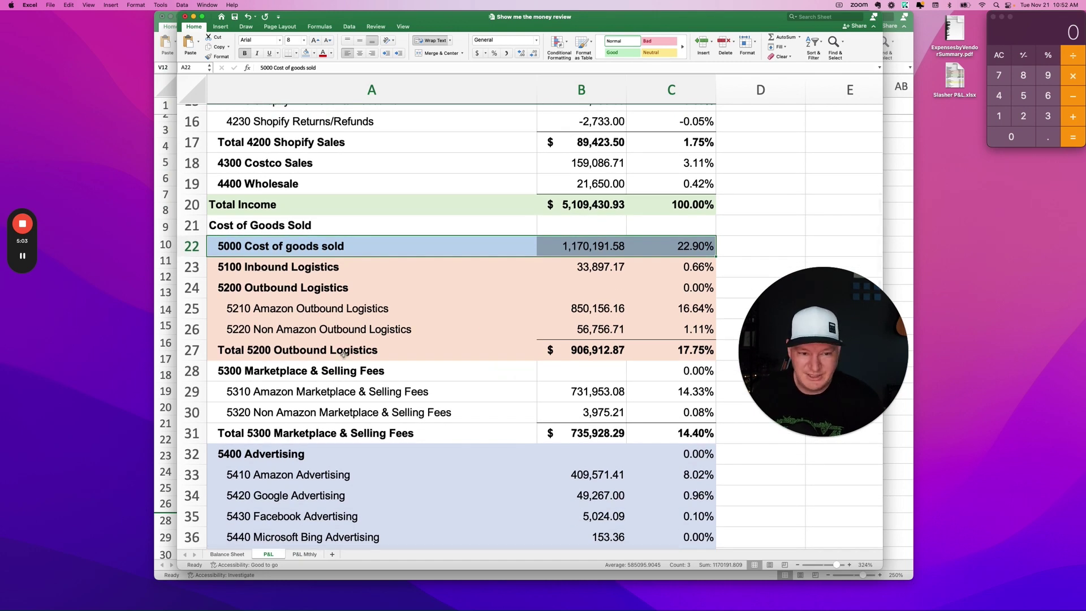
scroll(364, 387, "down", 4)
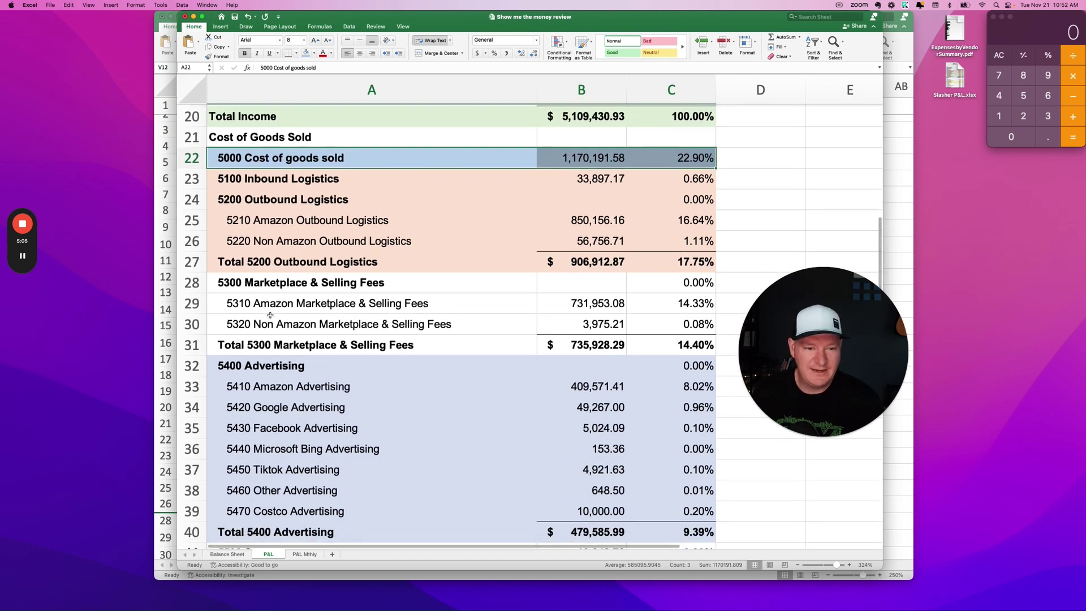
scroll(327, 344, "down", 4)
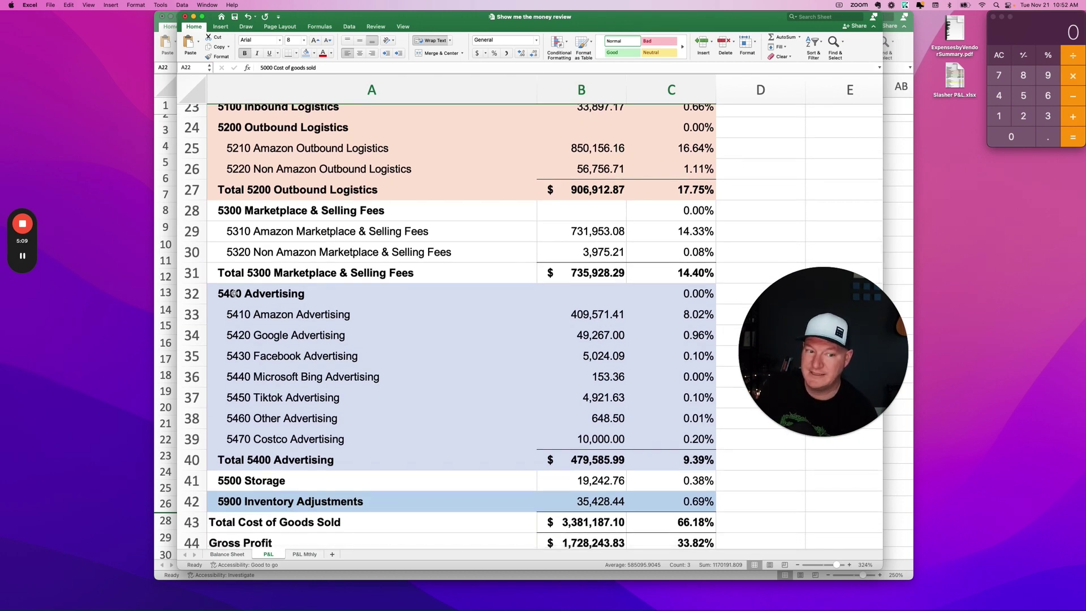
left_click_drag(236, 304, 651, 470)
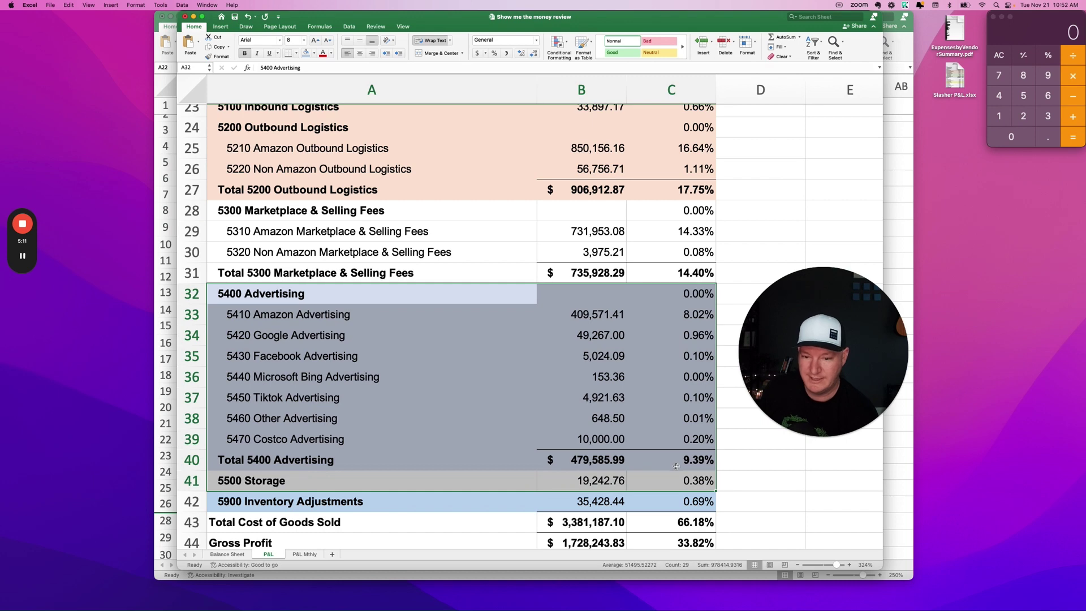
left_click(675, 464)
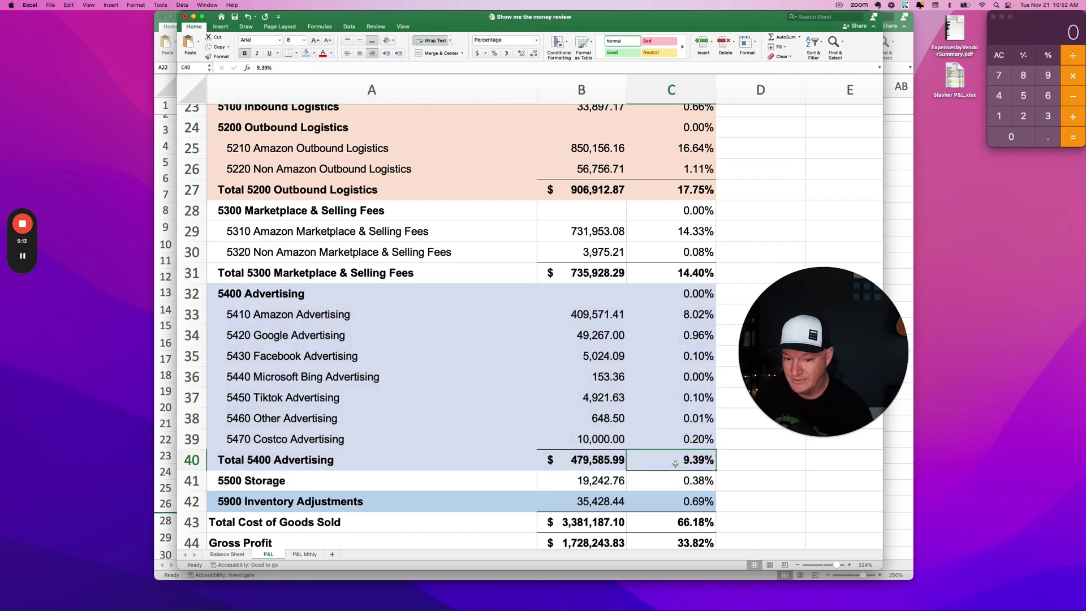
scroll(673, 467, "down", 4)
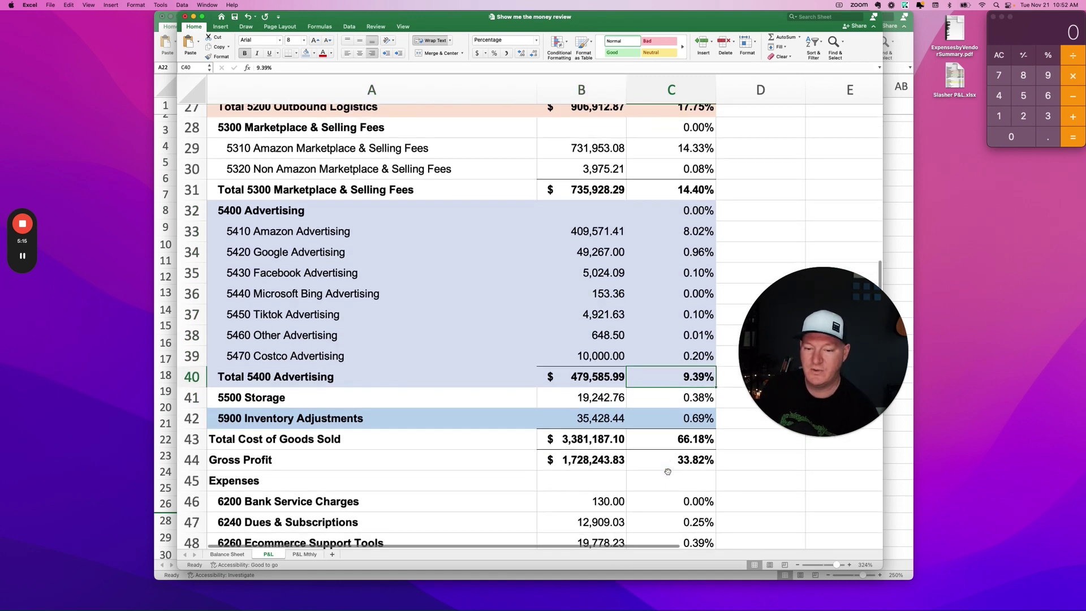
left_click_drag(218, 463, 667, 460)
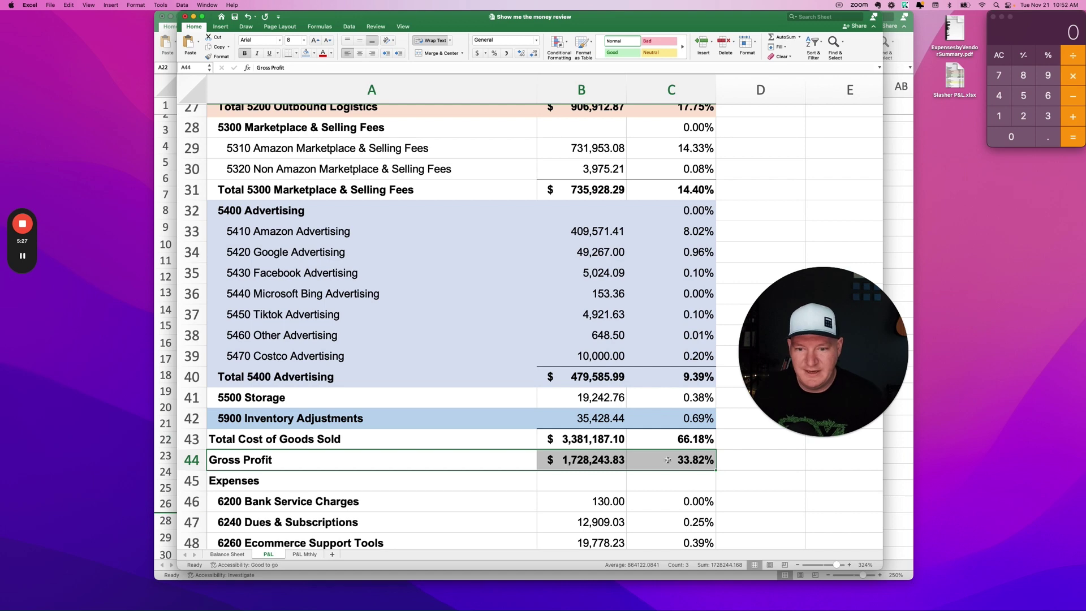
scroll(642, 483, "down", 5)
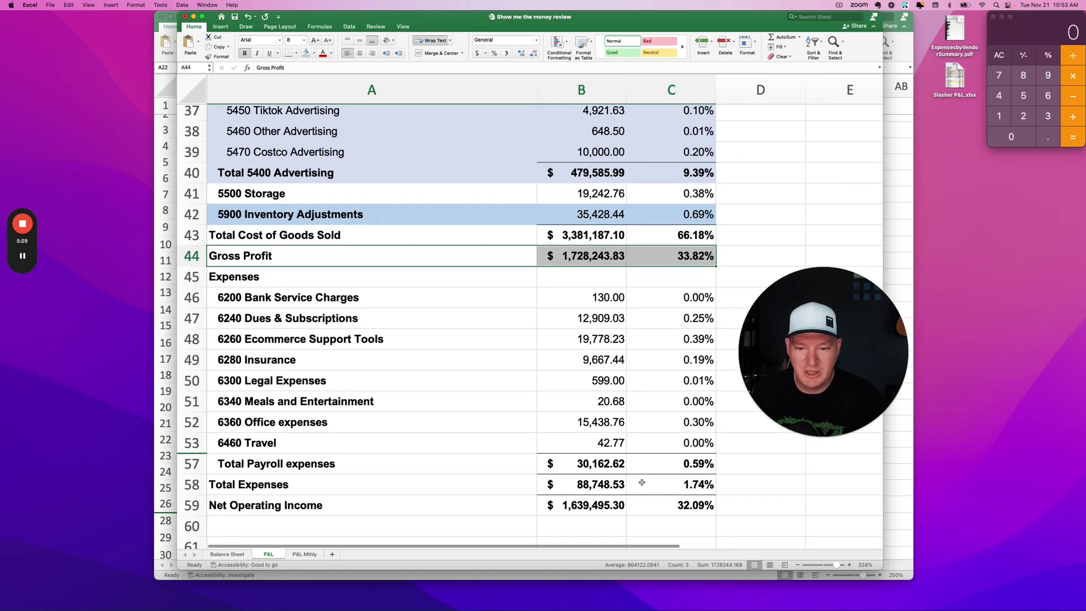
scroll(642, 482, "up", 1)
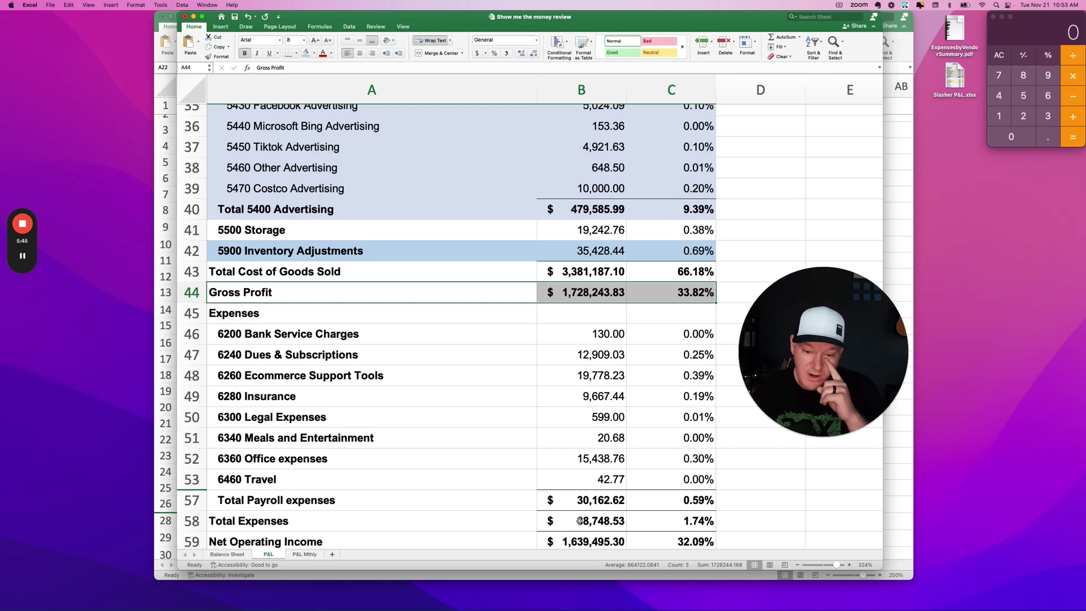
scroll(552, 480, "down", 3)
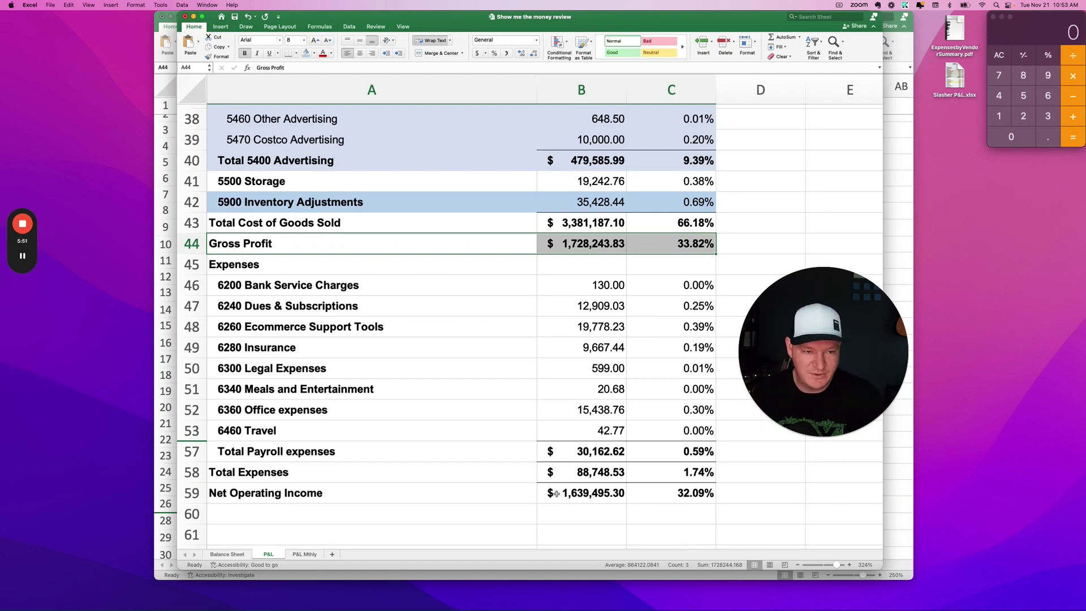
key("ctrl+Up")
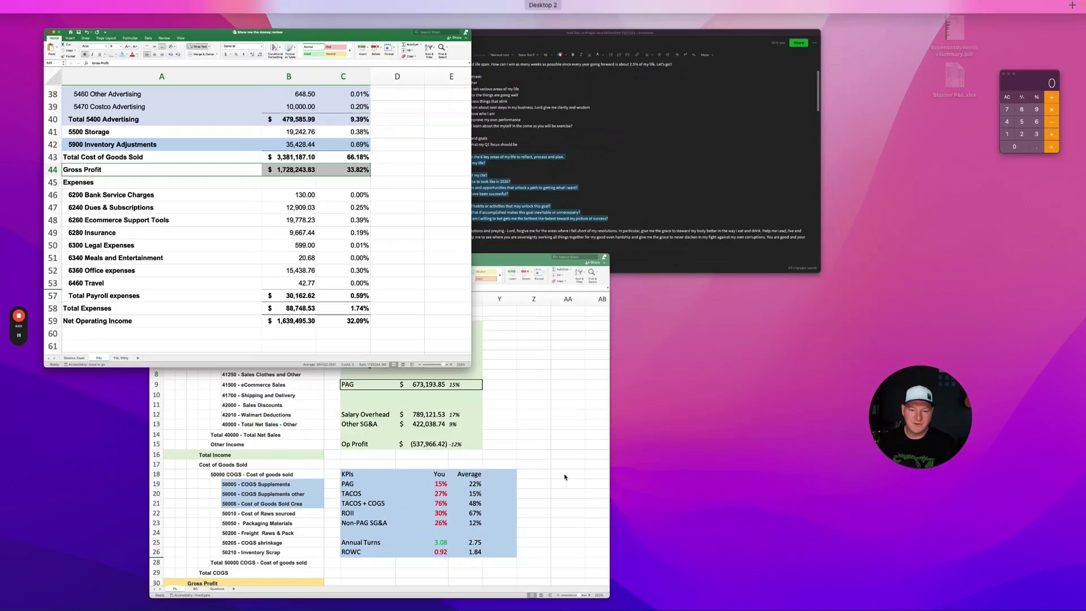
left_click(587, 353)
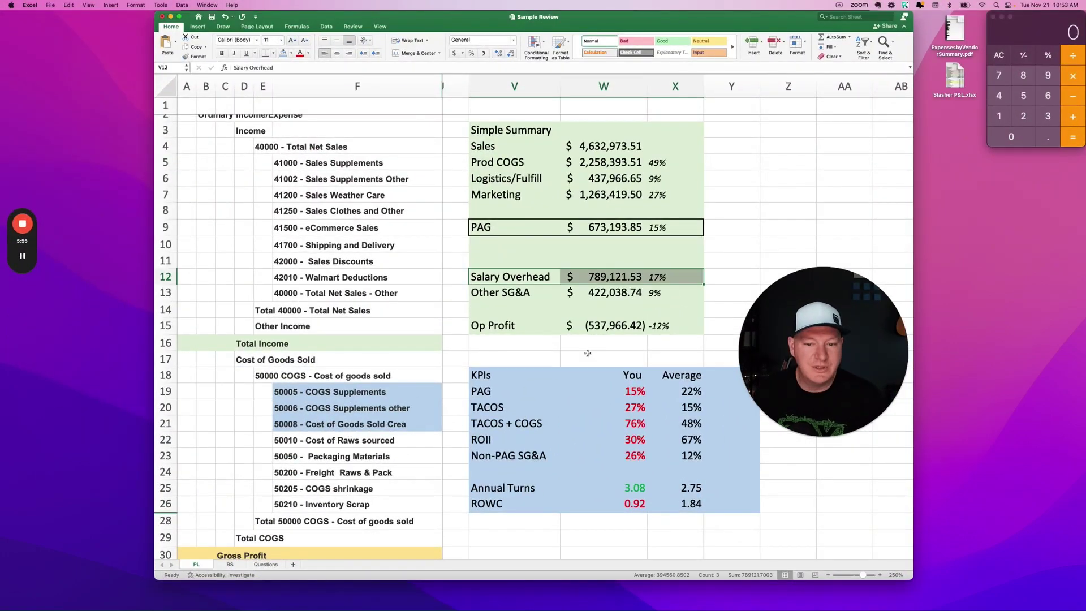
key("ctrl+Up")
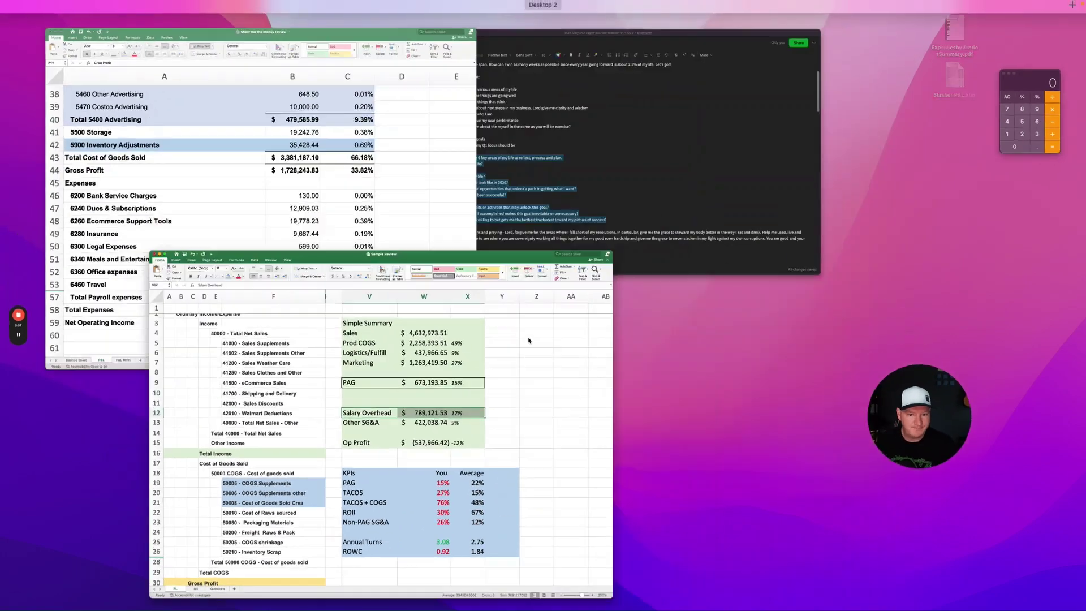
left_click(326, 191)
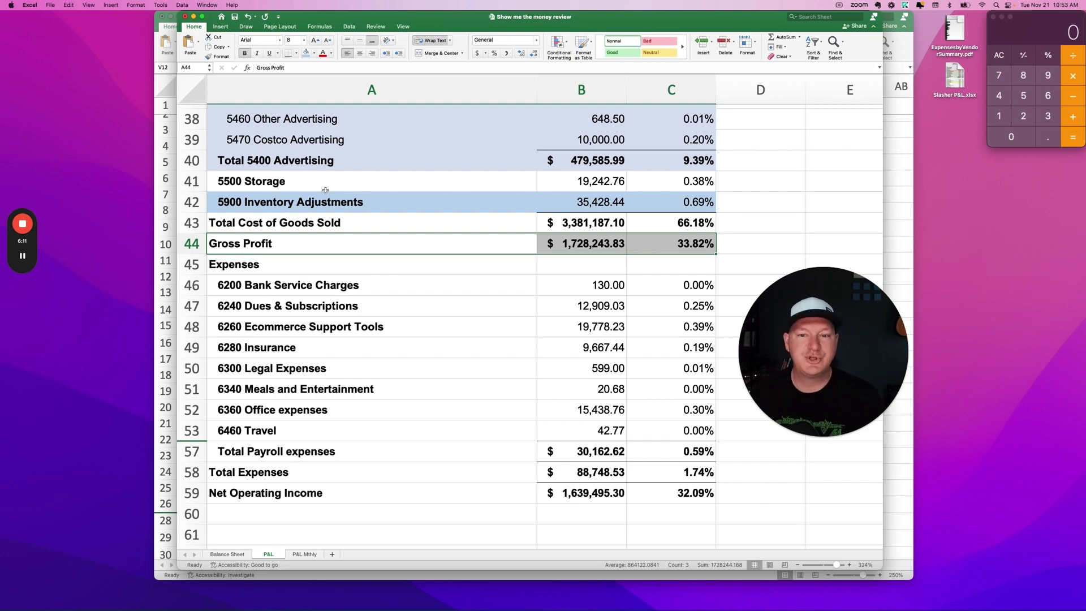
scroll(419, 352, "up", 15)
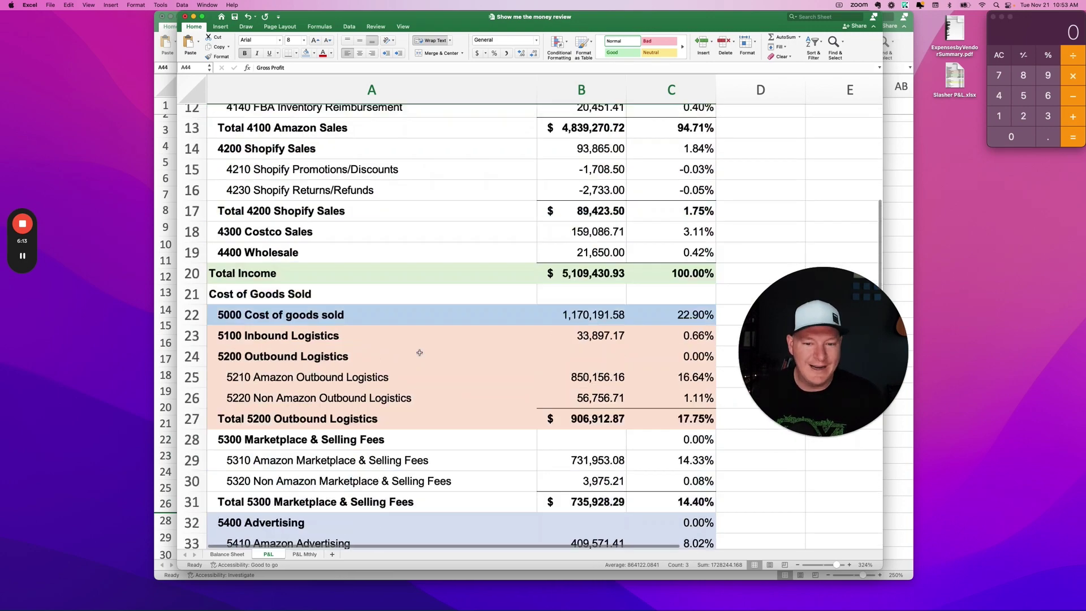
scroll(419, 352, "down", 1)
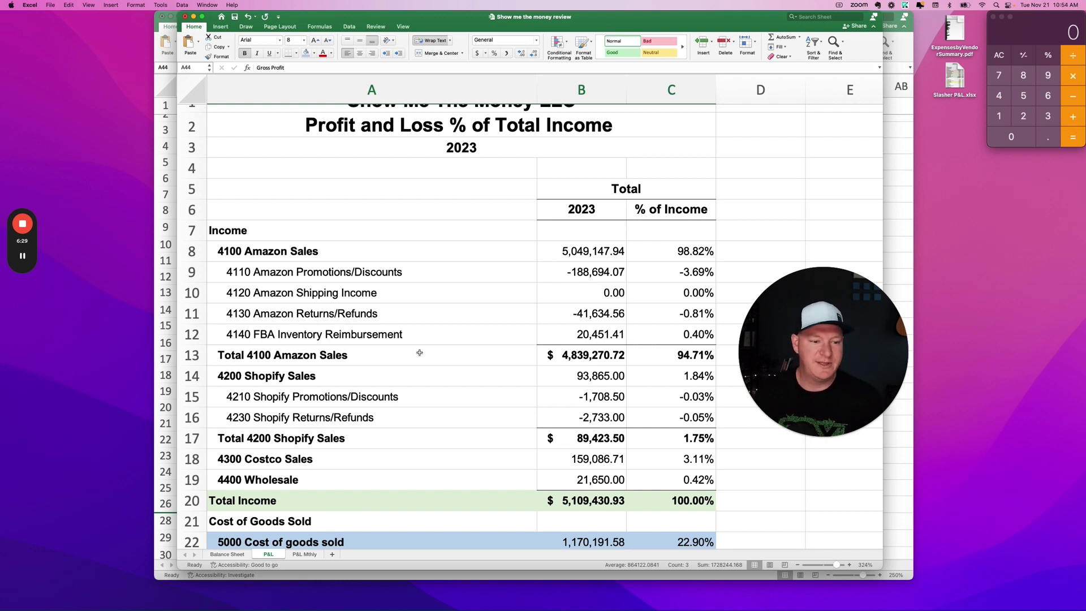
left_click(156, 26)
scroll(367, 309, "up", 2)
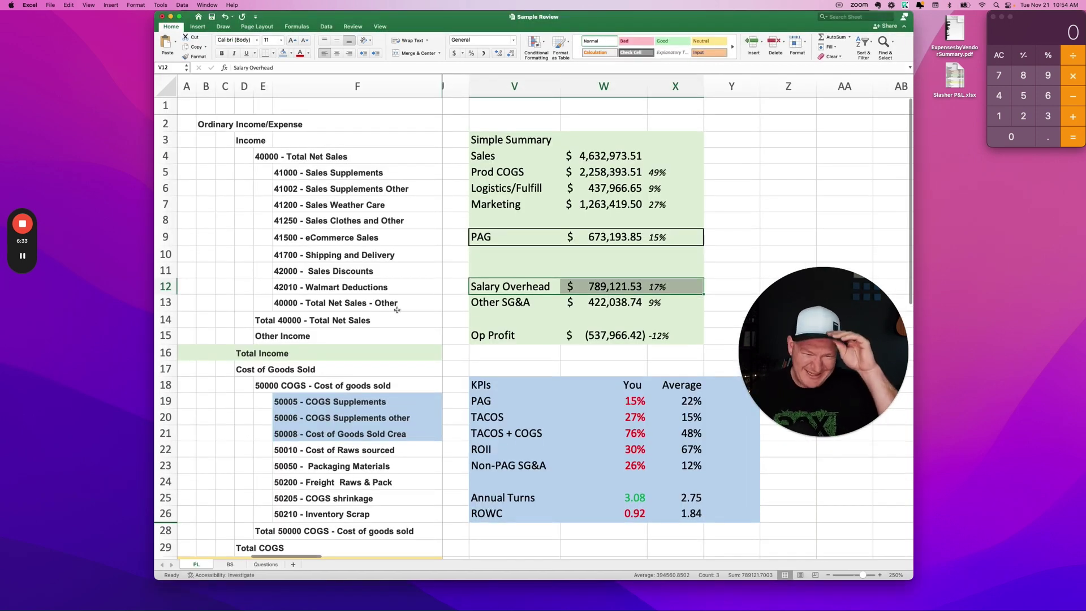
scroll(452, 313, "left", 4)
scroll(509, 319, "right", 3)
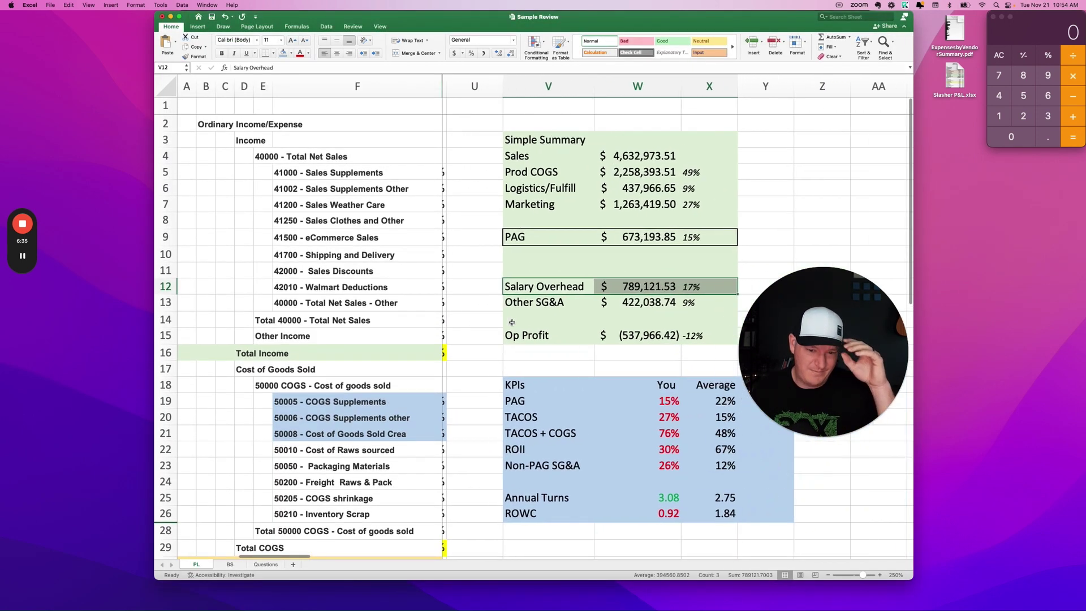
scroll(512, 322, "right", 1)
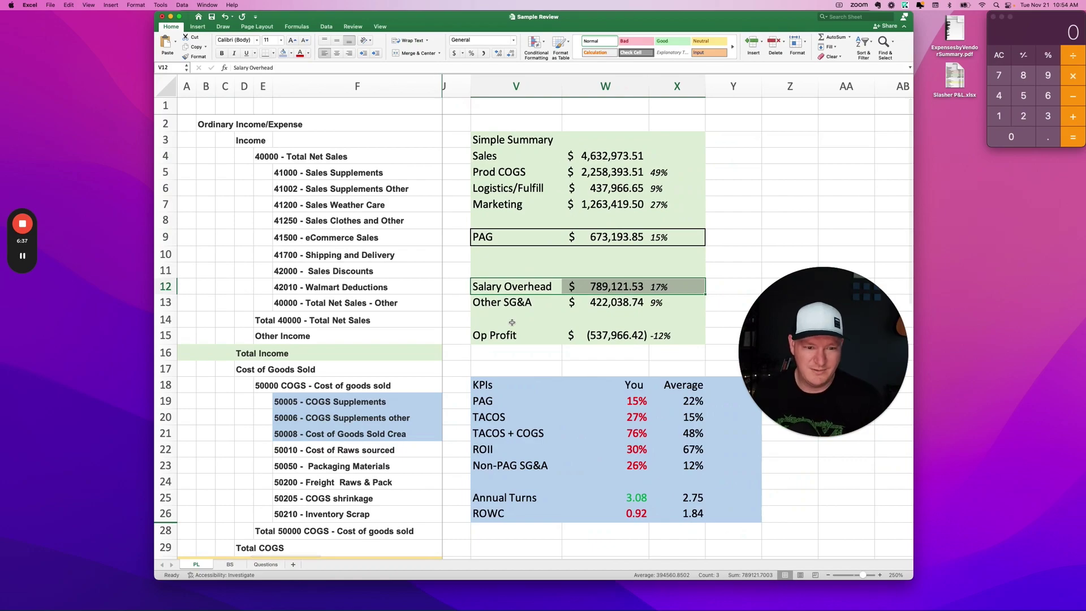
key("ctrl+Up")
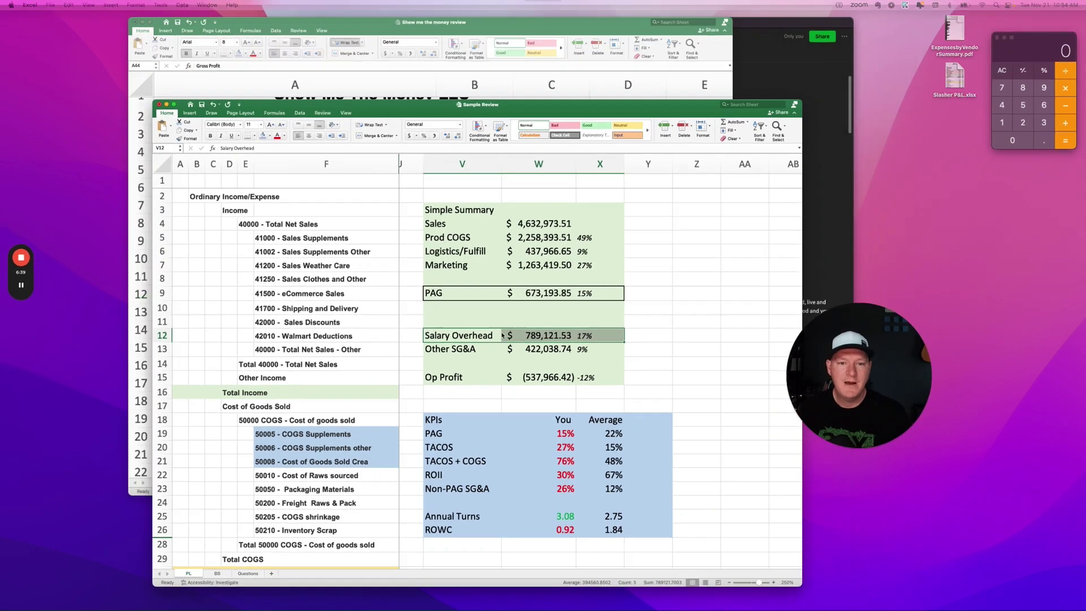
left_click(211, 199)
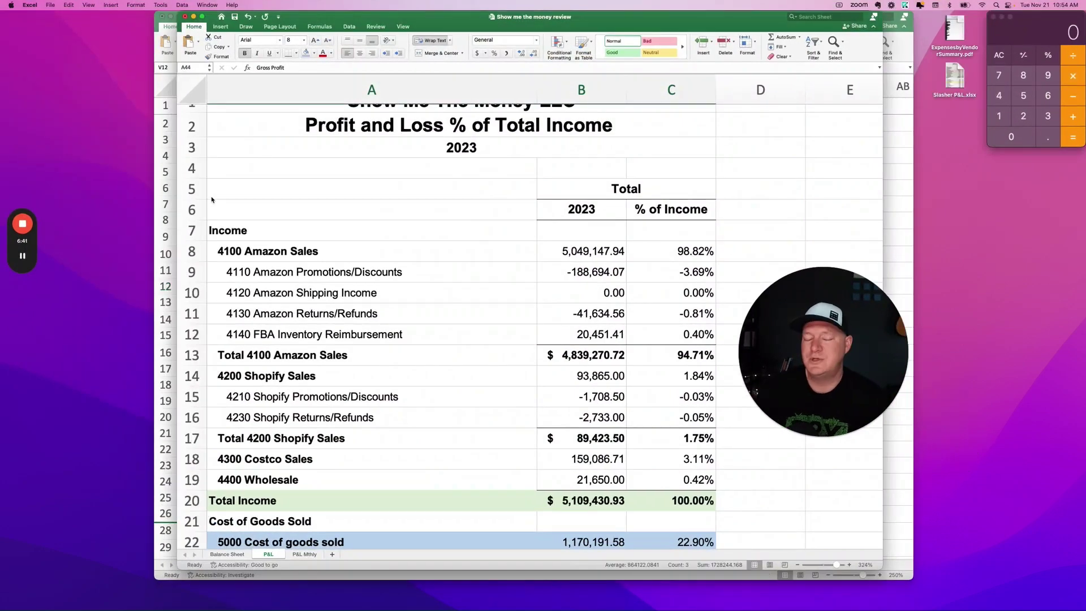